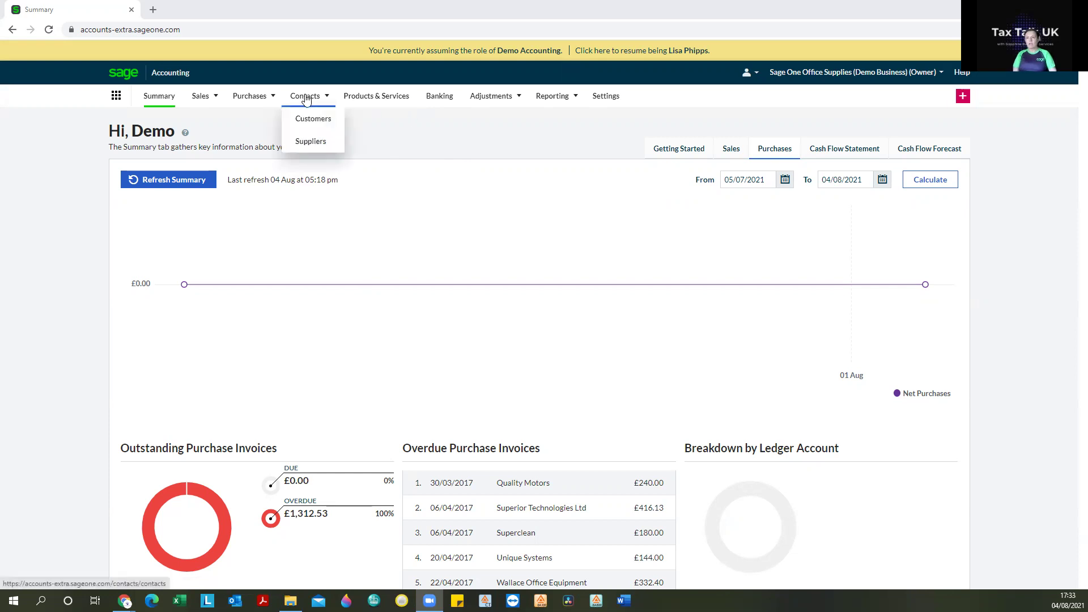
Step: Open Bronson Inc from the Customers list to view invoice SI-4 and credit note SCN-1
{"action": "left_click", "coordinate": [306, 122]}
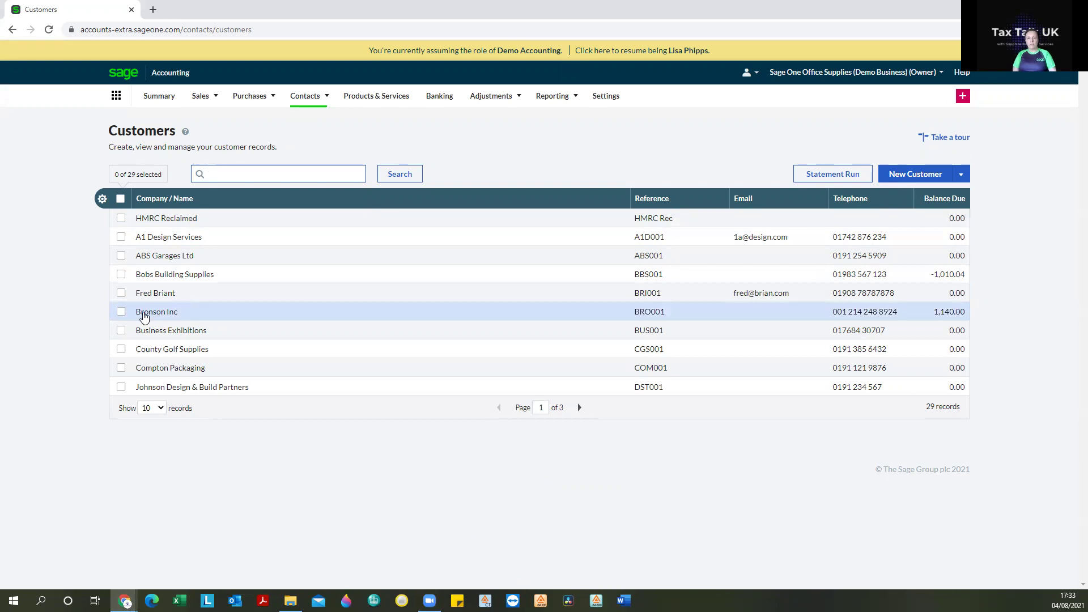
{"action": "left_click", "coordinate": [143, 316]}
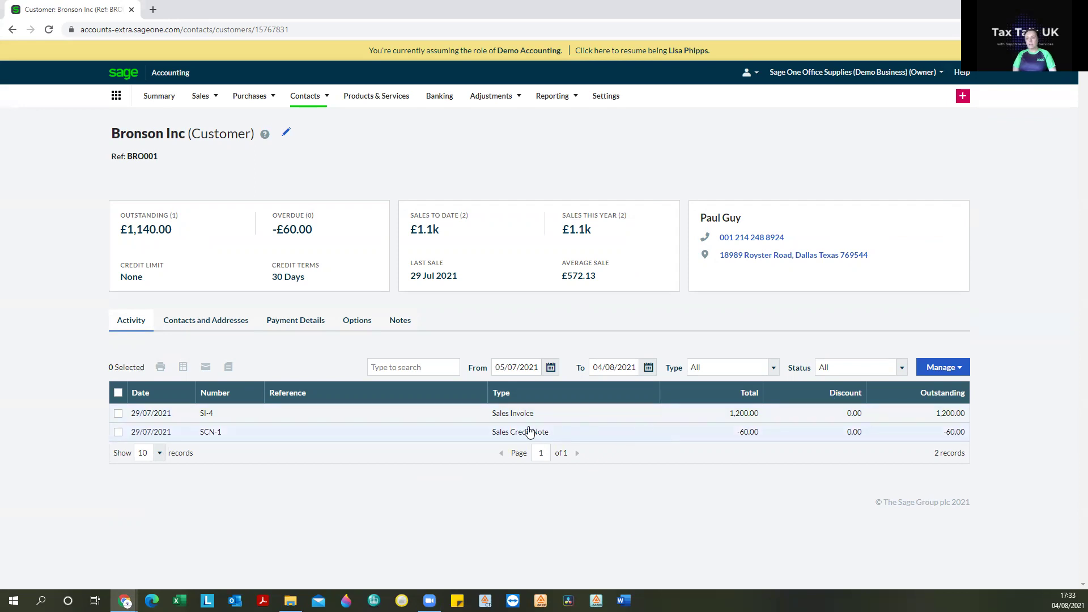
Step: Choose Account Allocation from Bronson Inc's Manage menu
{"action": "left_click", "coordinate": [944, 369]}
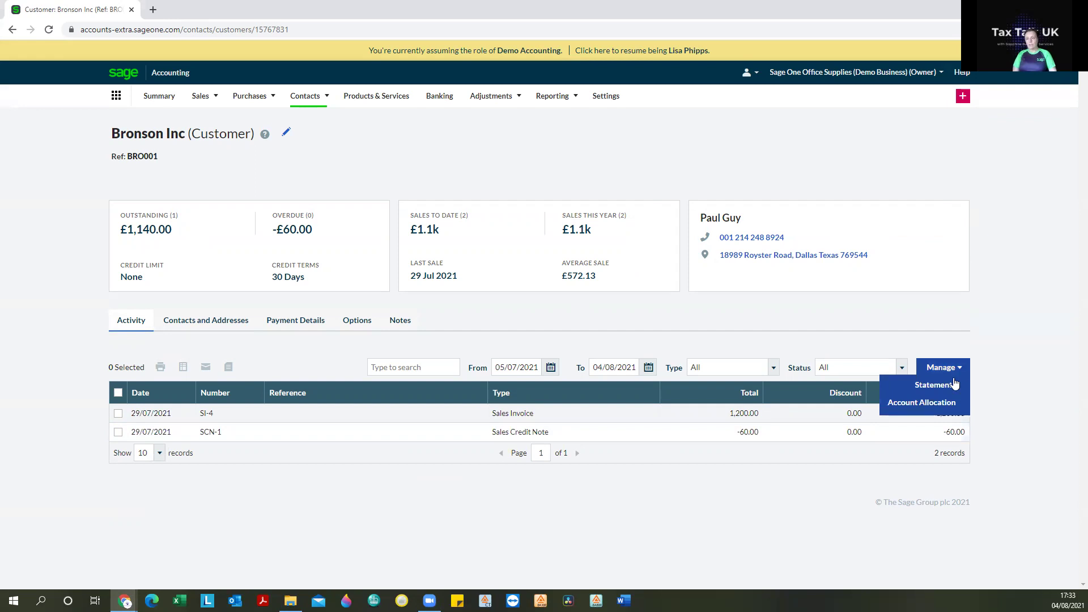
{"action": "left_click", "coordinate": [923, 402]}
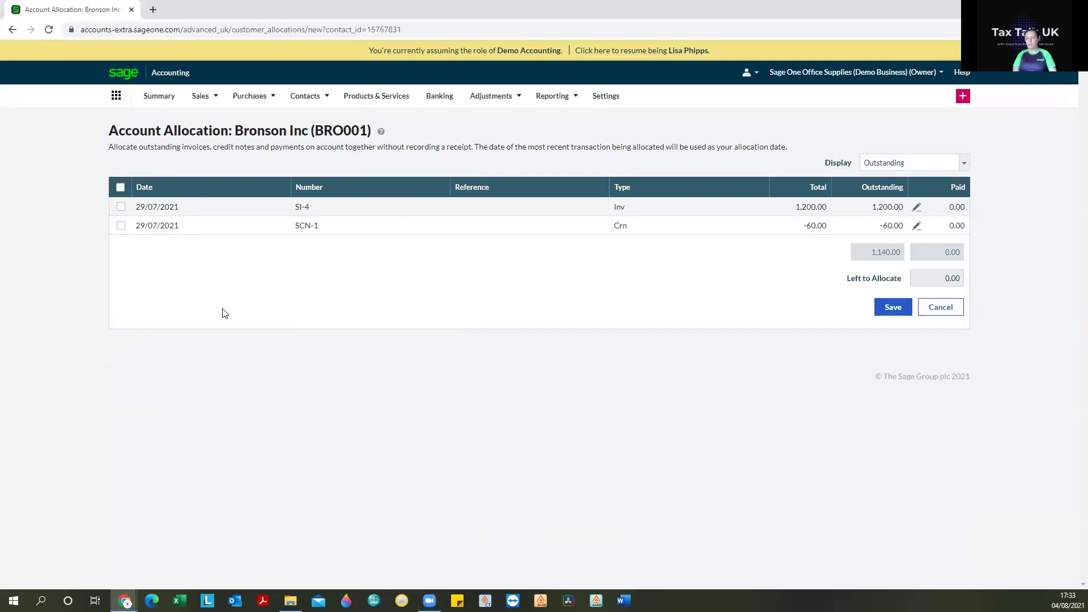
Step: Select credit note SCN-1 and start a partial payment of 60.00 on invoice SI-4
{"action": "left_click", "coordinate": [121, 227]}
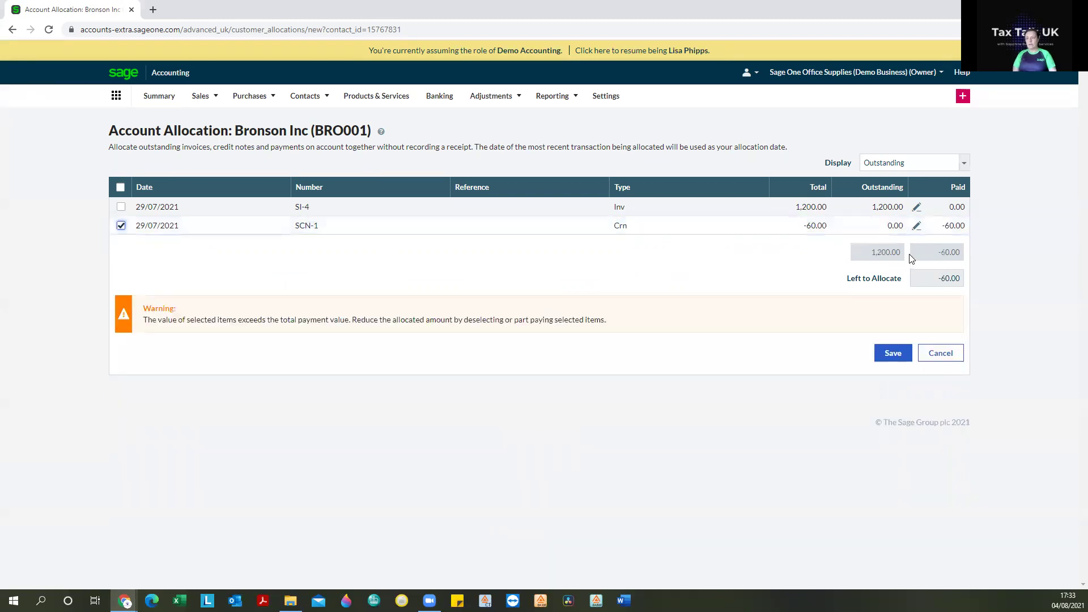
{"action": "left_click", "coordinate": [941, 208]}
{"action": "type", "text": "60"}
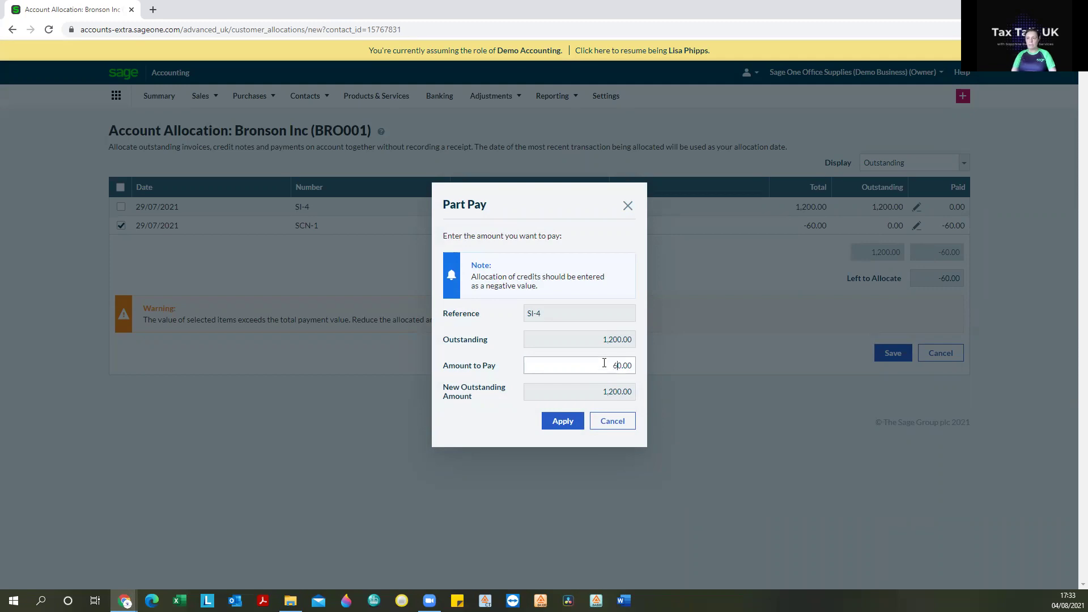
Step: Apply the 60.00 part-payment to SI-4, leaving 1,140.00 outstanding
{"action": "left_click", "coordinate": [559, 423]}
{"action": "left_click", "coordinate": [560, 421]}
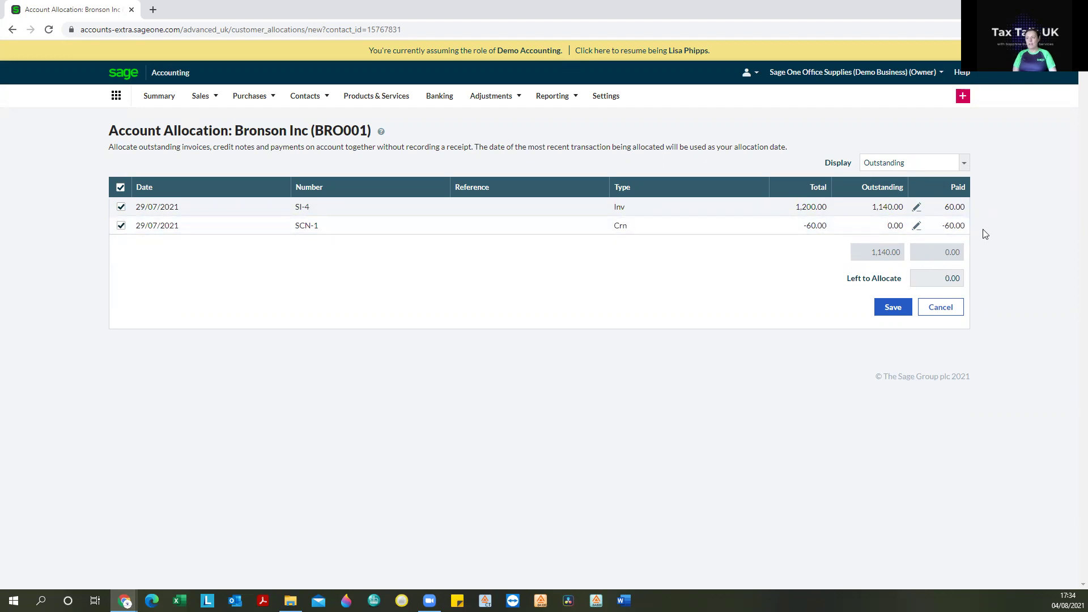
Step: Save the SCN-1 credit note allocation against invoice SI-4
{"action": "left_click", "coordinate": [884, 313]}
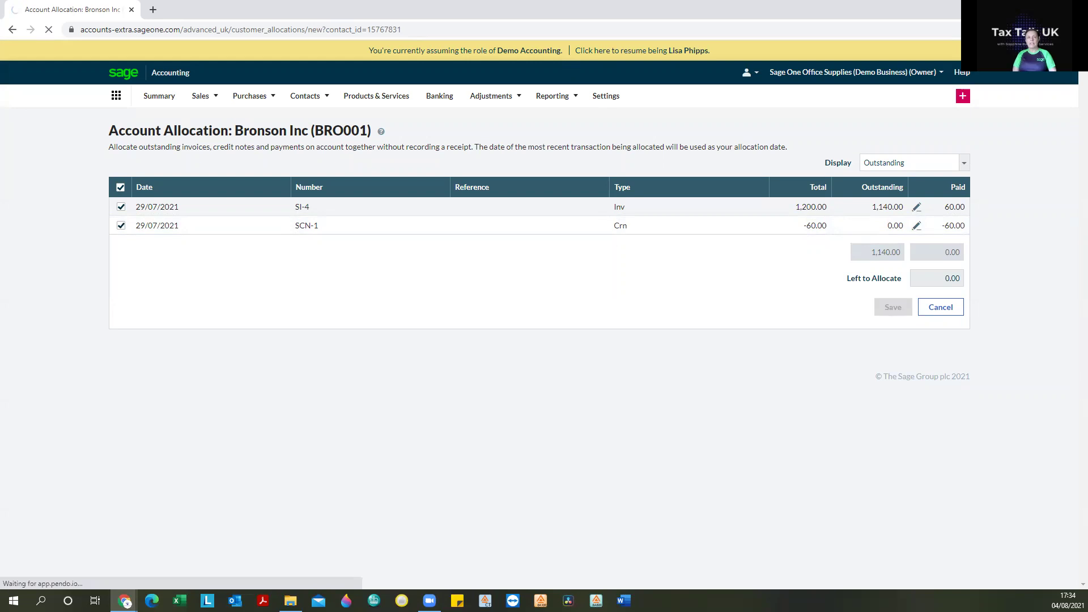